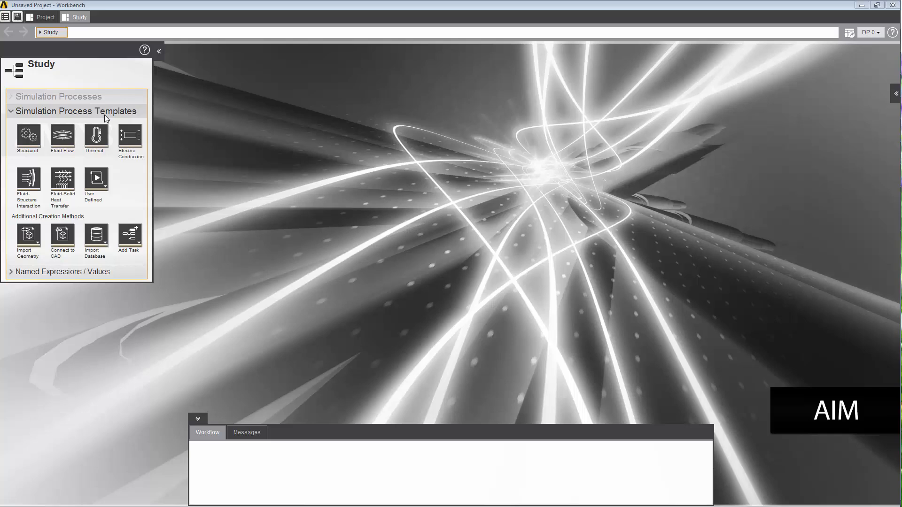
Create a simulation process from the Thermal template with the Define new geometry option.
click(99, 139)
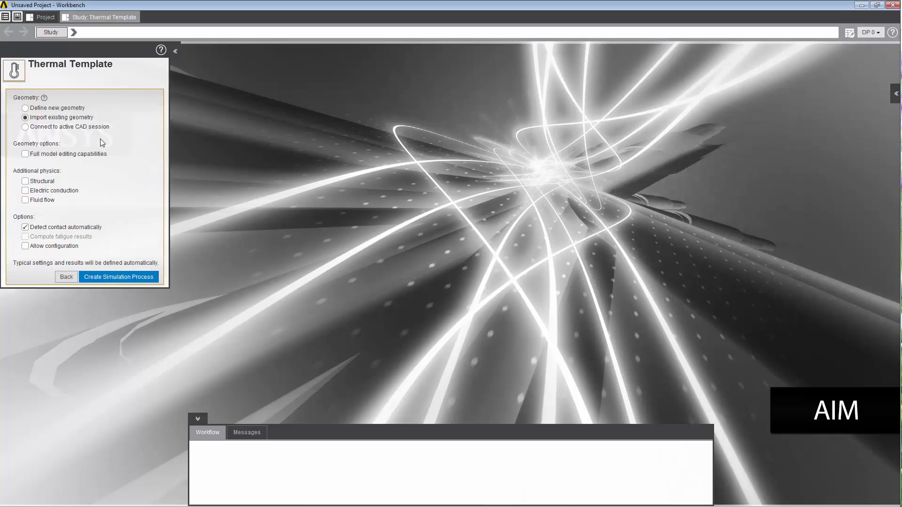
click(26, 109)
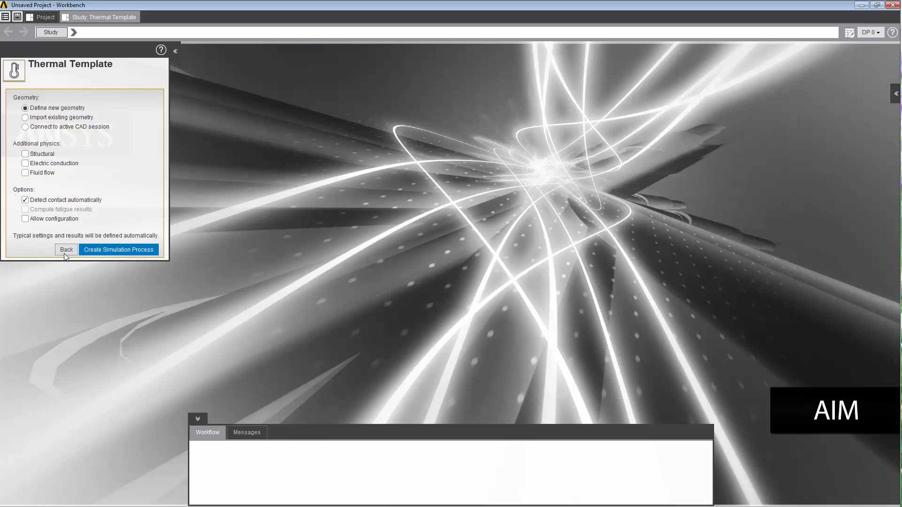
click(97, 252)
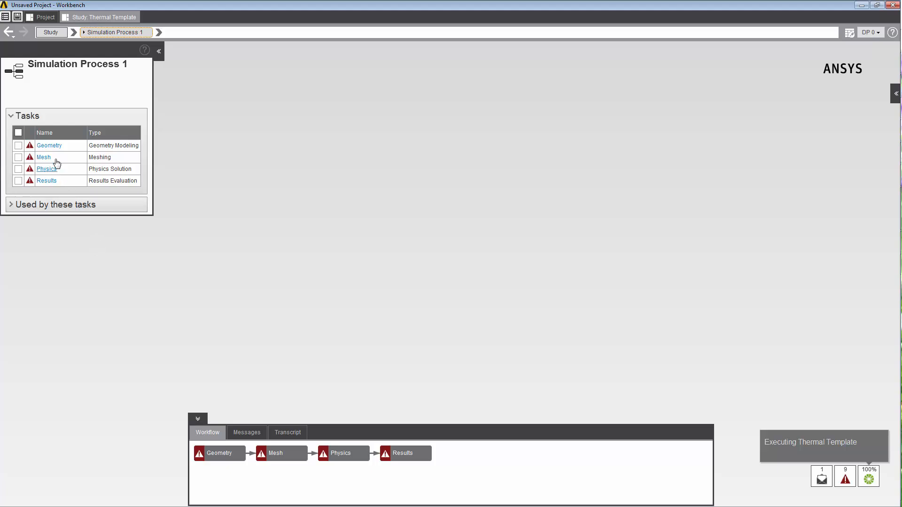
Import the geometry file pipe_nx_mm_3_bodies into the Geometry task.
click(51, 147)
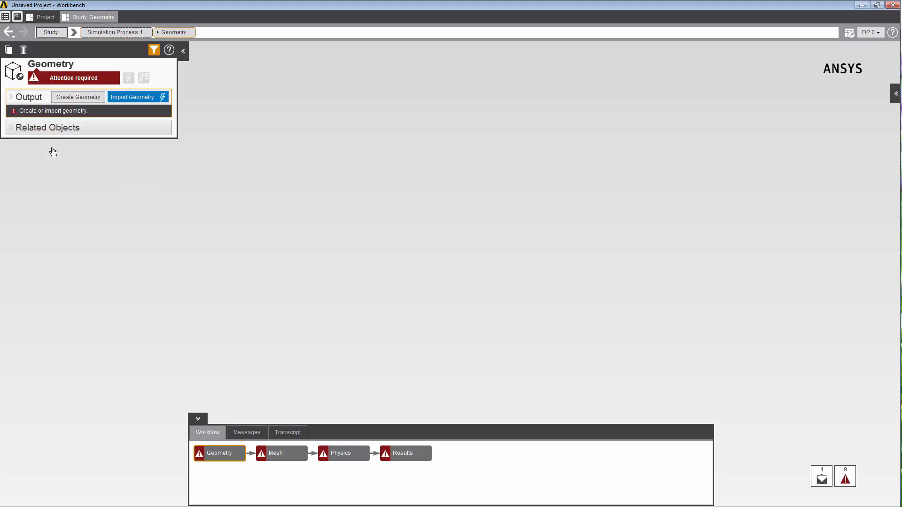
click(123, 97)
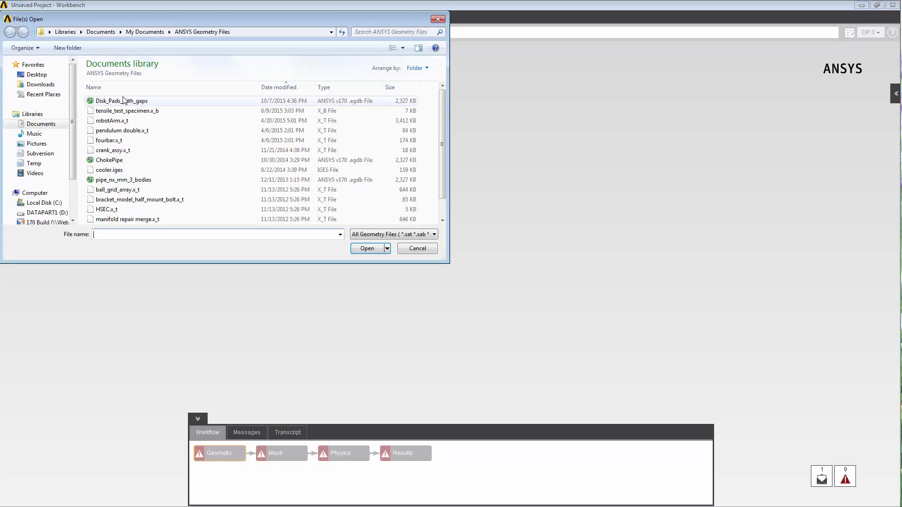
click(135, 181)
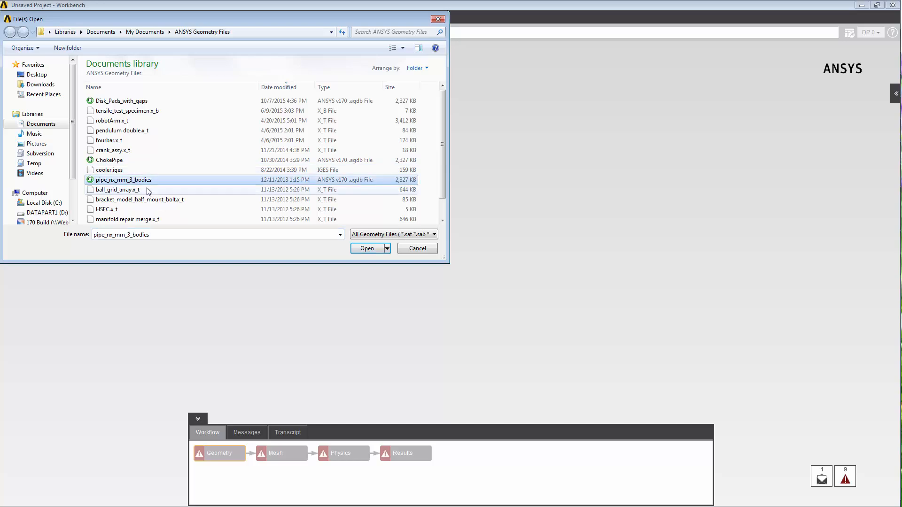
click(369, 249)
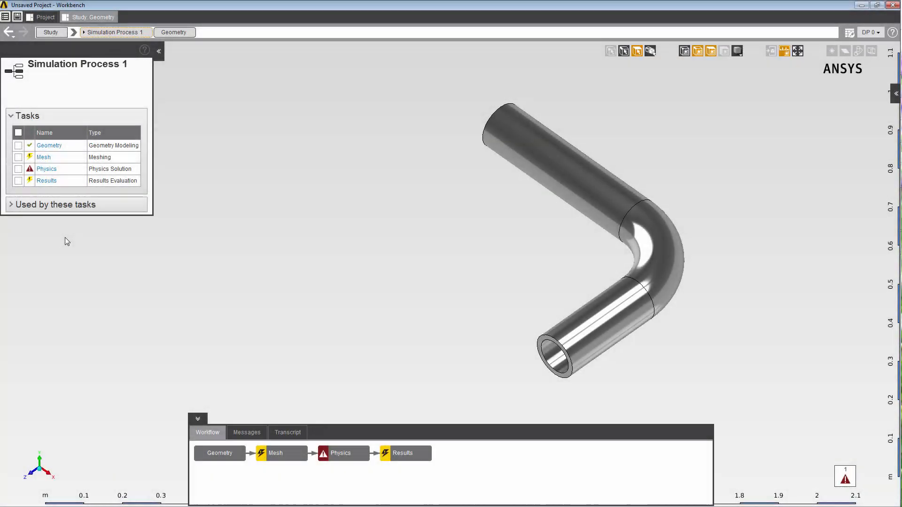
In the Physics task, add a heat flux boundary condition to the ring-shaped end face of the lower pipe section.
click(331, 455)
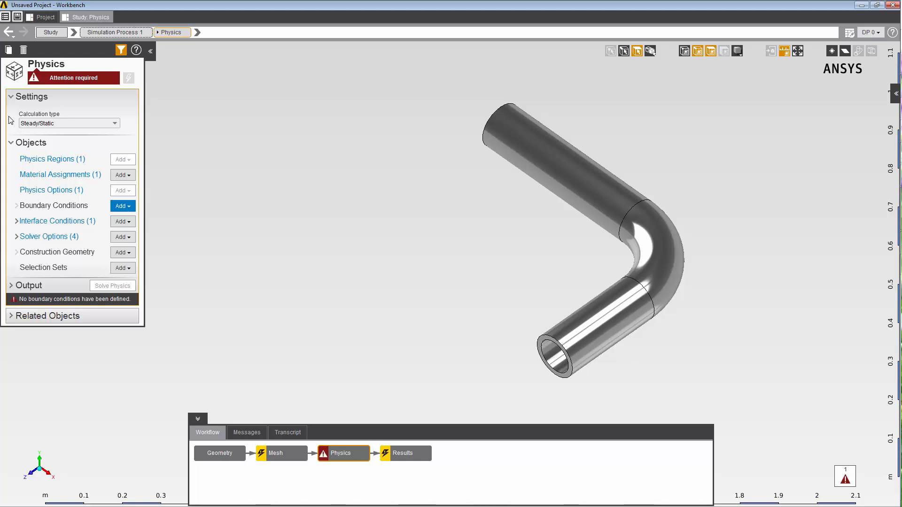
click(16, 222)
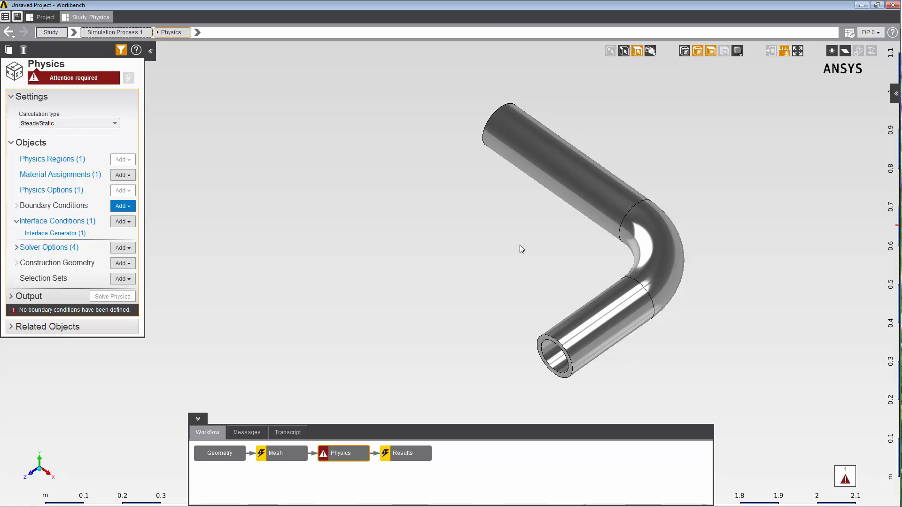
click(541, 337)
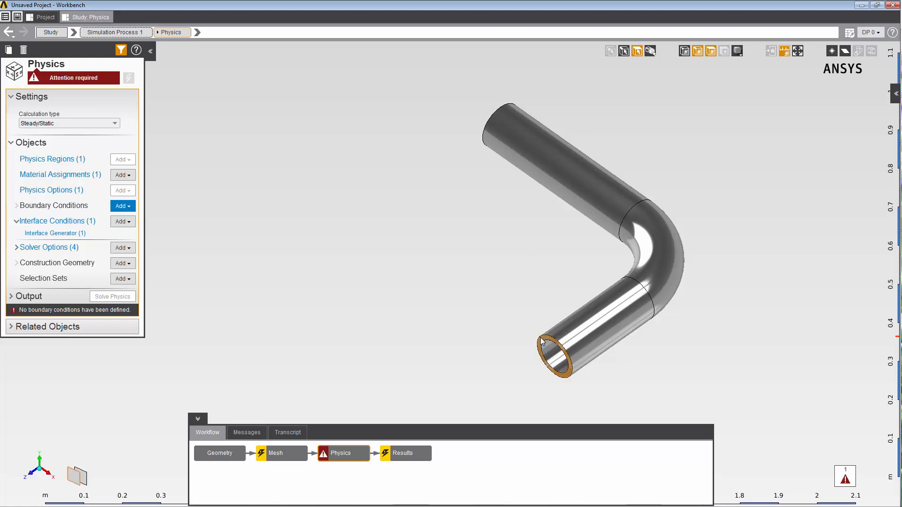
right_click(243, 134)
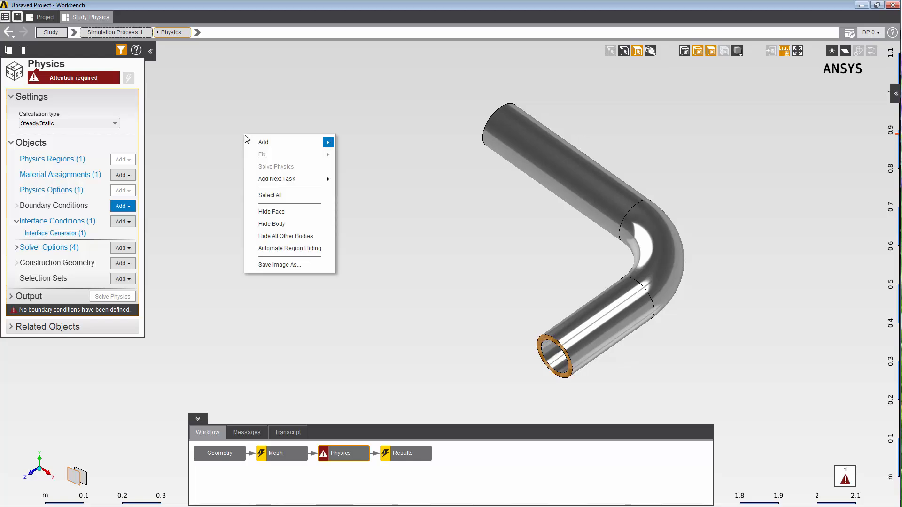
mouse_move(252, 144)
mouse_move(363, 157)
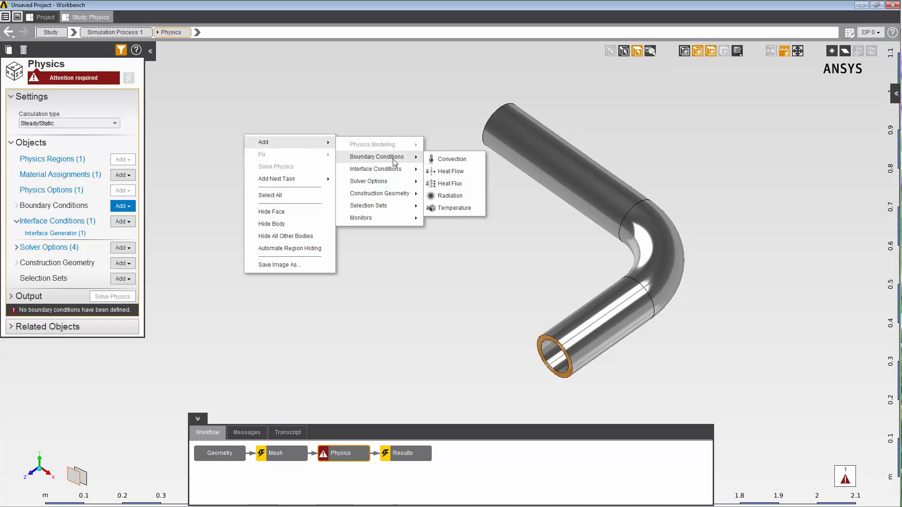
click(447, 184)
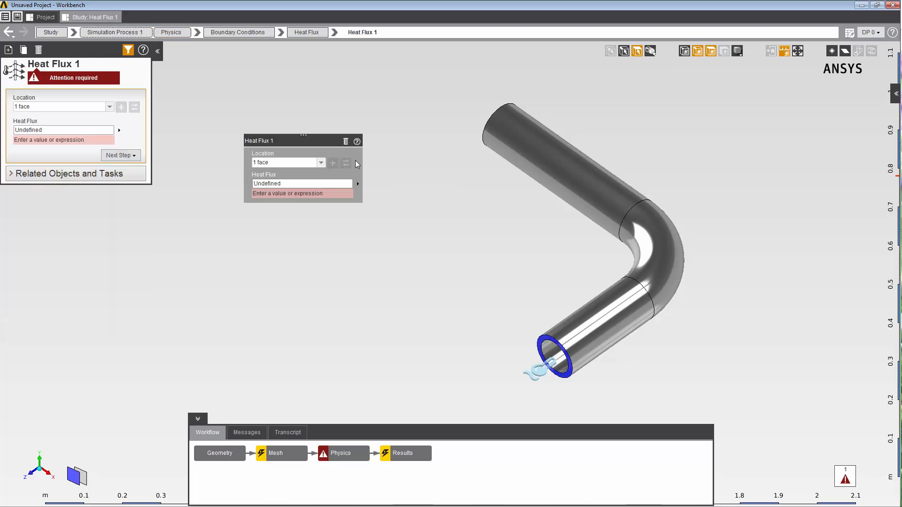
Set the heat flux on the pipe's end face to 500 W m^-2.
click(292, 184)
text(500 W m^-2)
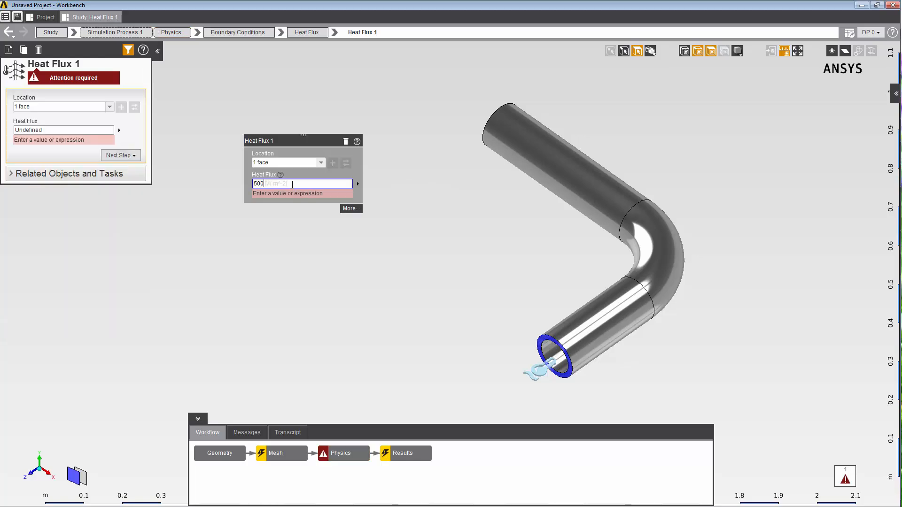
key(Return)
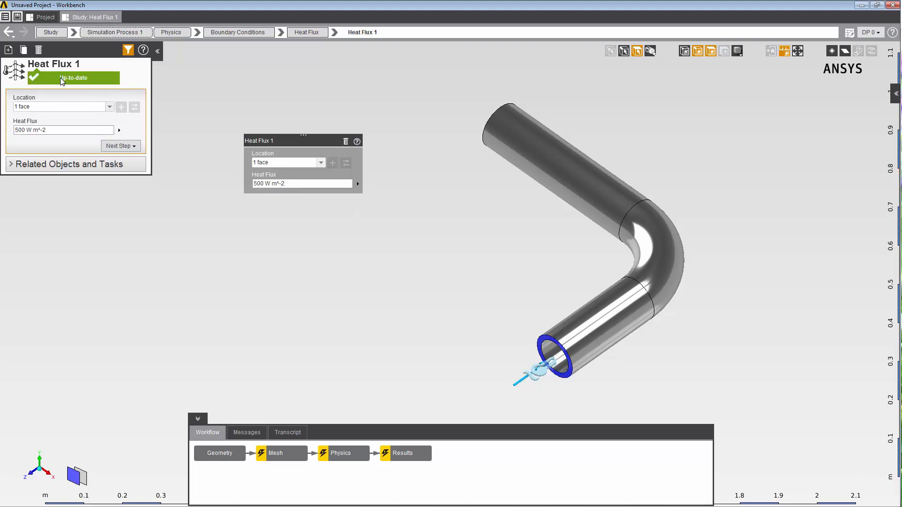
click(53, 129)
Hide the three outer cylindrical faces of the pipe to expose its inner faces.
click(551, 172)
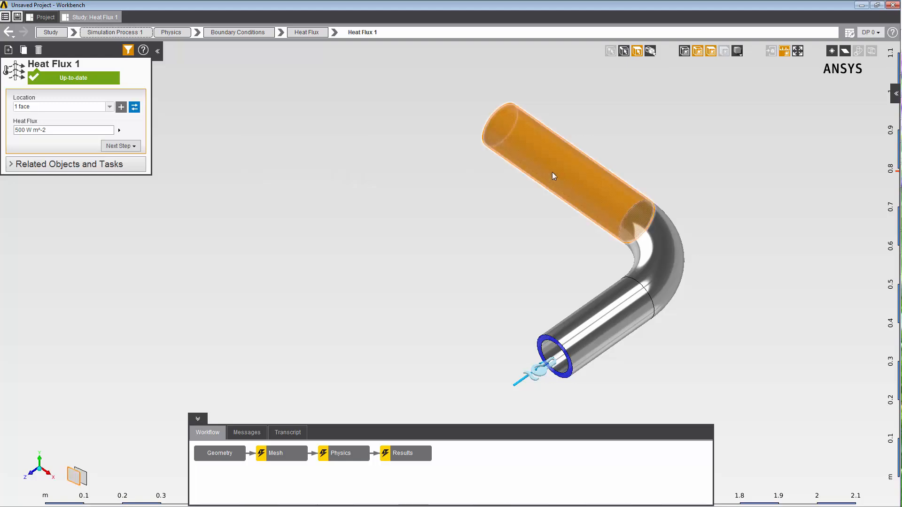
ctrl+click(658, 243)
ctrl+click(597, 333)
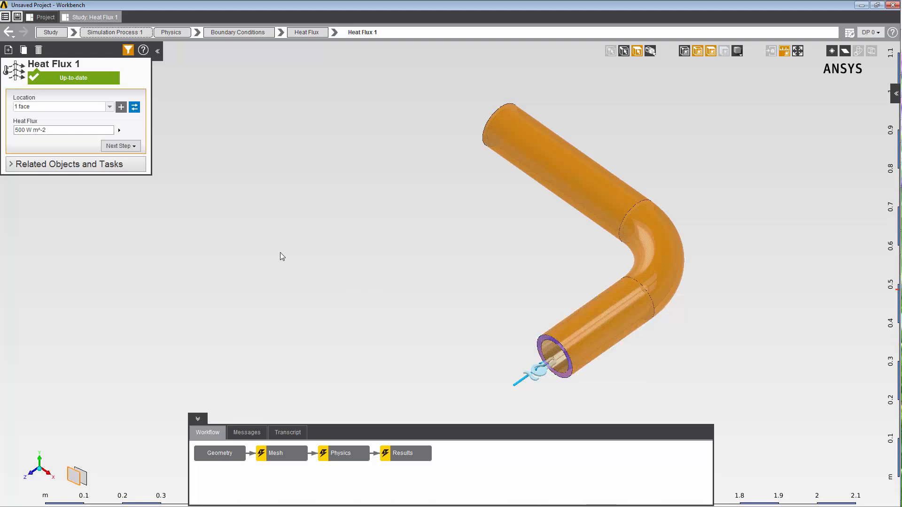
right_click(280, 205)
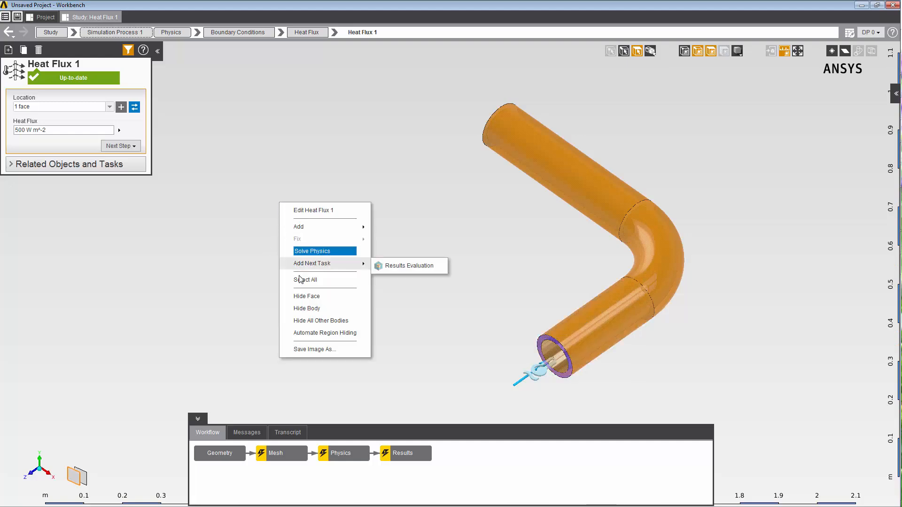
click(307, 296)
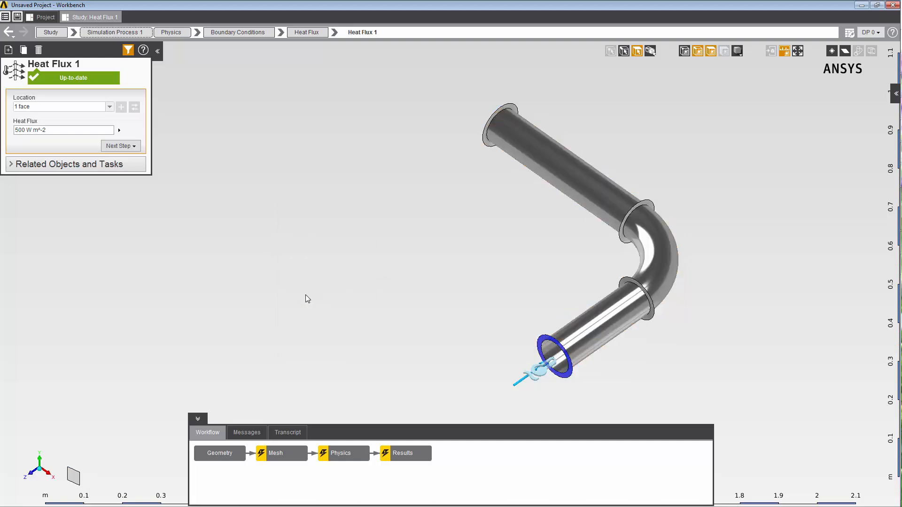
Add a convection boundary condition to the three inner faces of the pipe.
click(586, 199)
ctrl+click(655, 249)
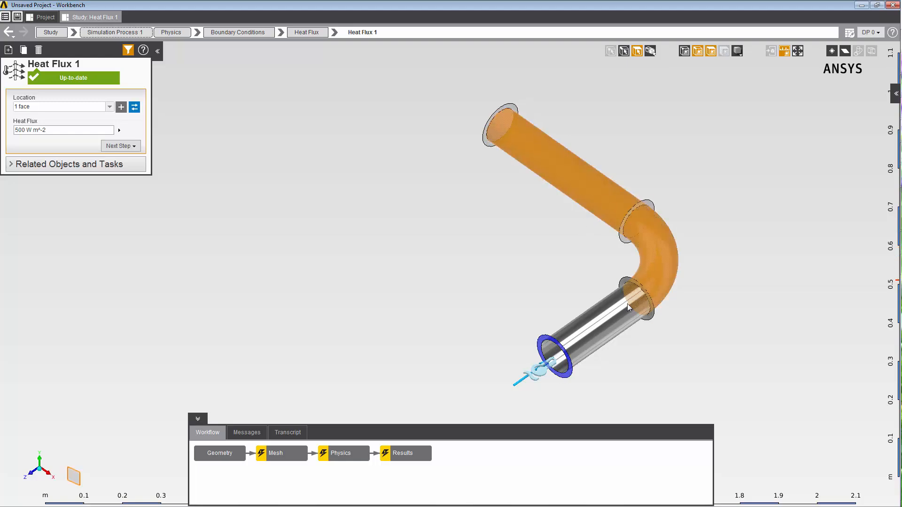
ctrl+click(617, 312)
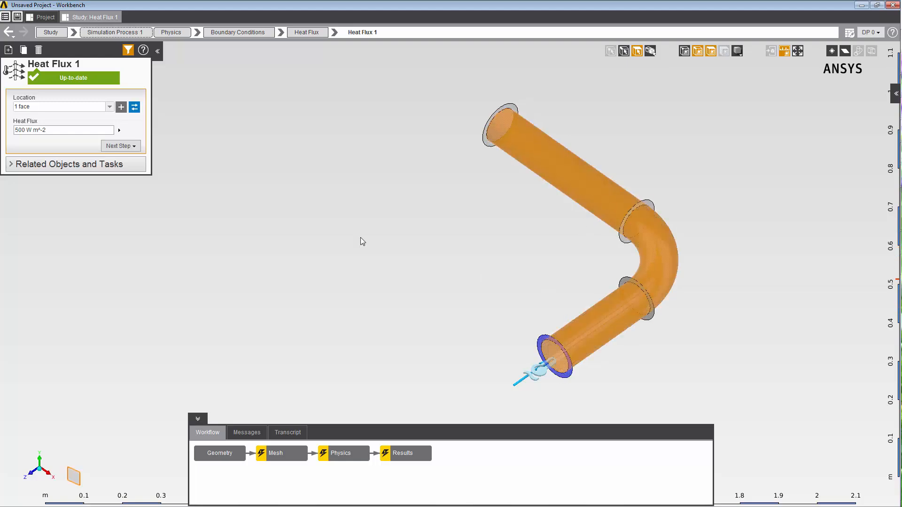
right_click(256, 172)
mouse_move(278, 195)
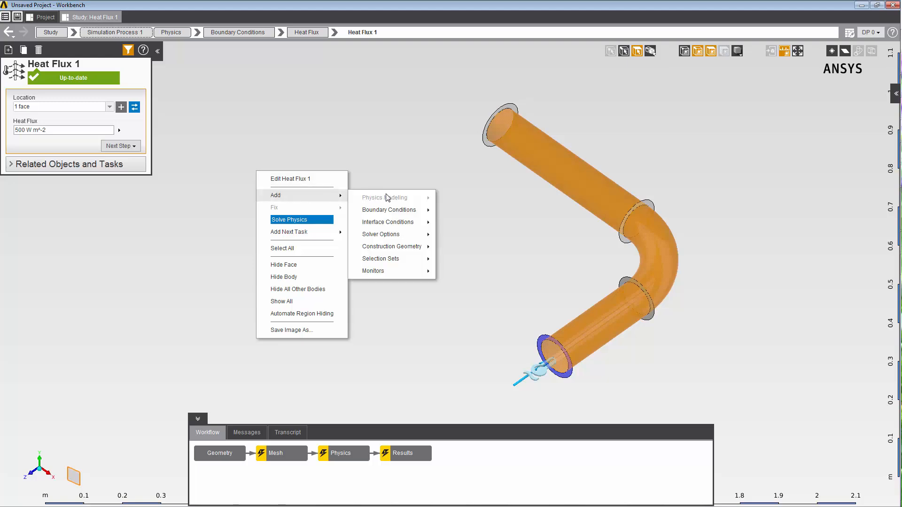
mouse_move(389, 211)
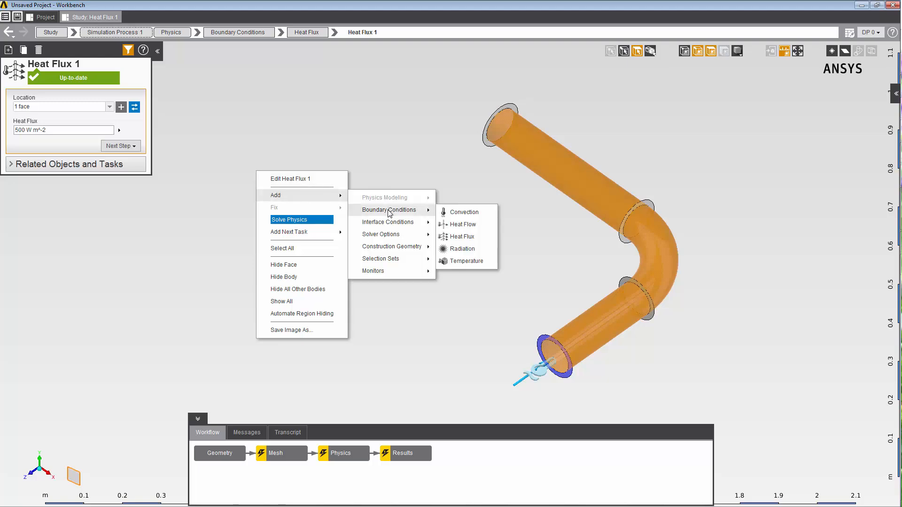
click(447, 213)
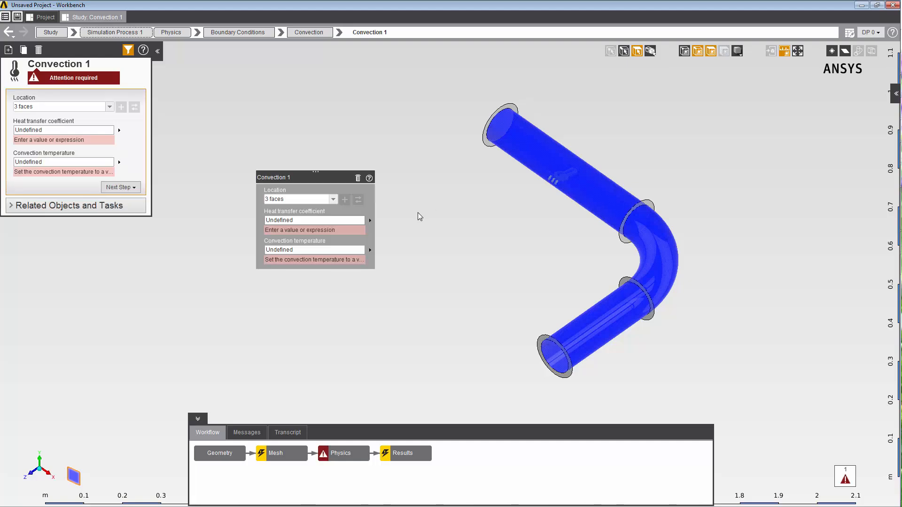
Set the convection's heat transfer coefficient to 30 W m^-2 C^-1 and its convection temperature to 0 C.
click(312, 219)
text(30 [W m^-2 C^-1)
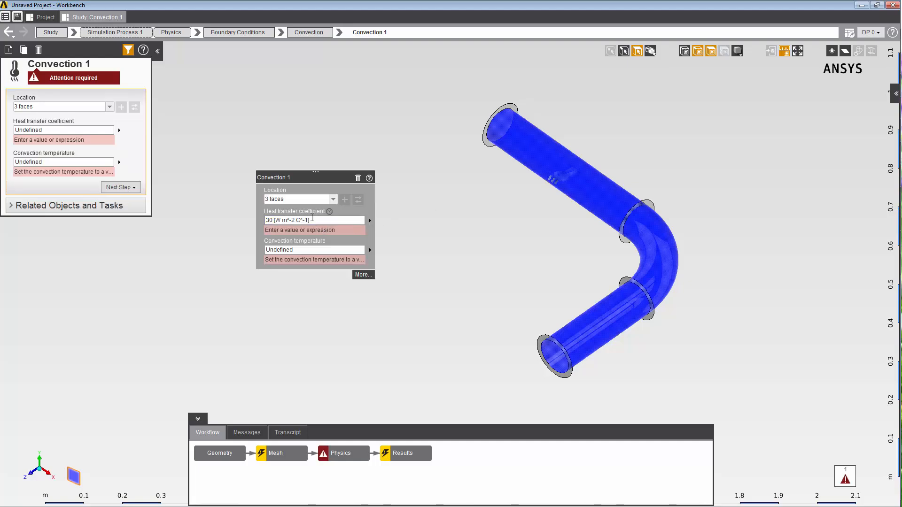
key(Tab)
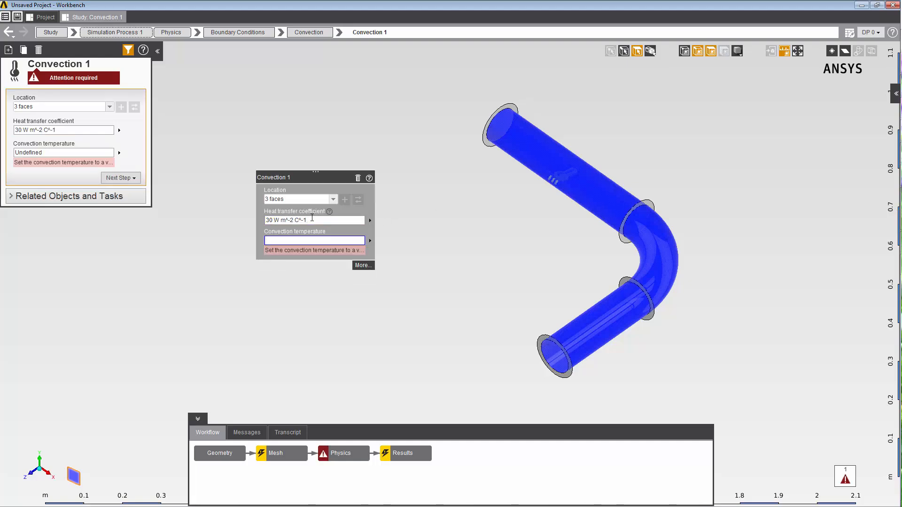
text(0 [C)
key(Return)
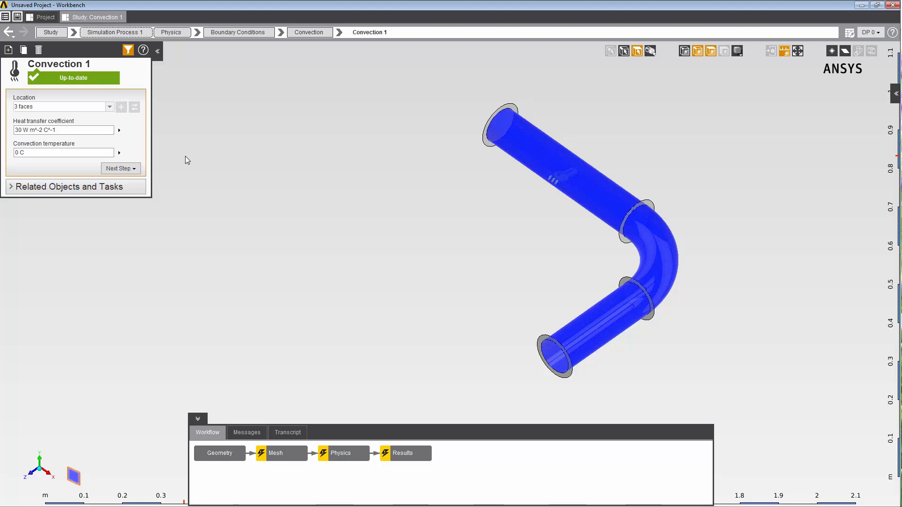
Show all hidden faces again and add a radiation boundary condition to the three outer faces of the pipe.
right_click(185, 156)
click(208, 249)
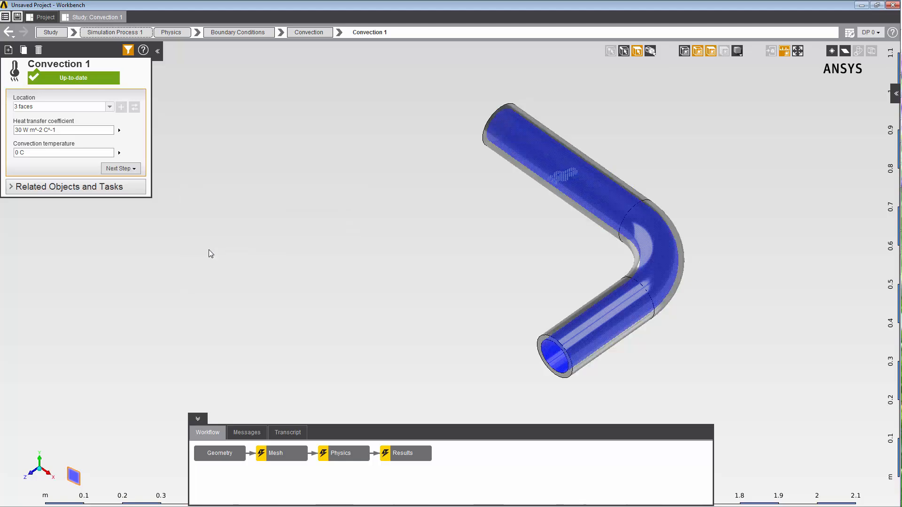
click(554, 167)
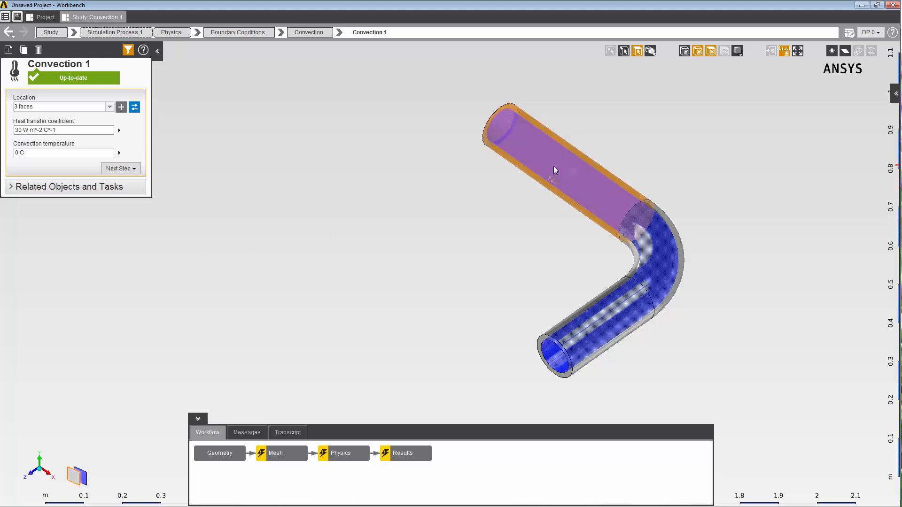
ctrl+click(658, 259)
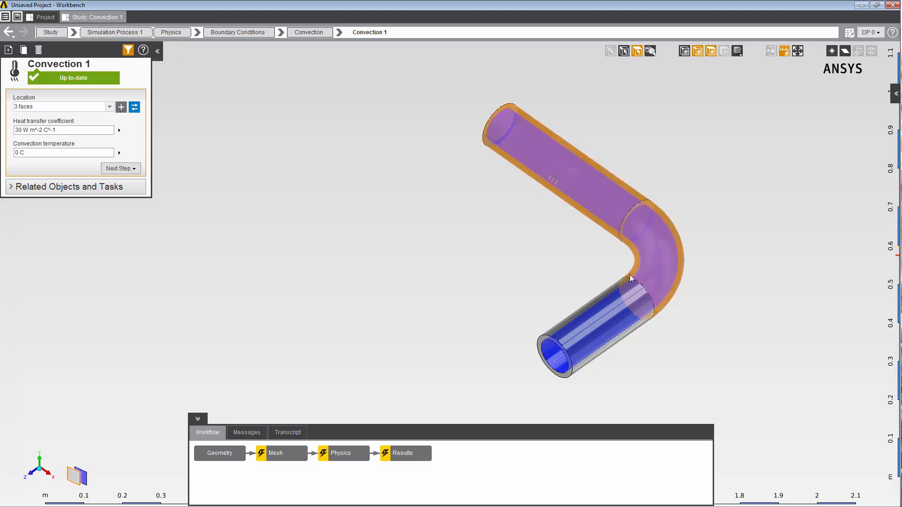
ctrl+click(610, 314)
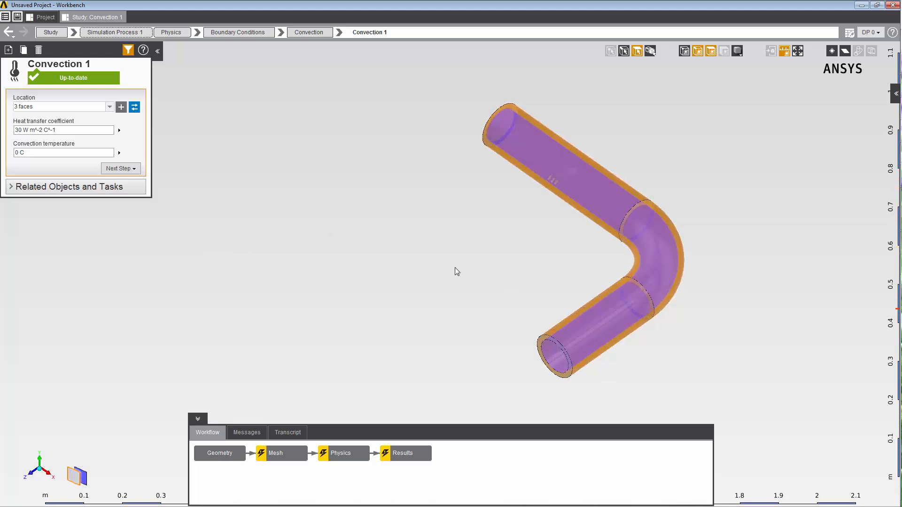
right_click(238, 162)
mouse_move(282, 186)
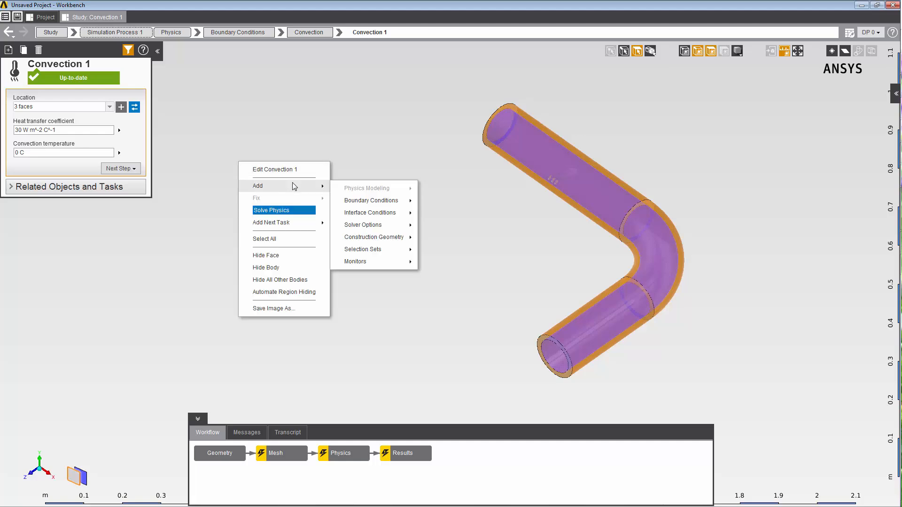
mouse_move(375, 200)
click(447, 241)
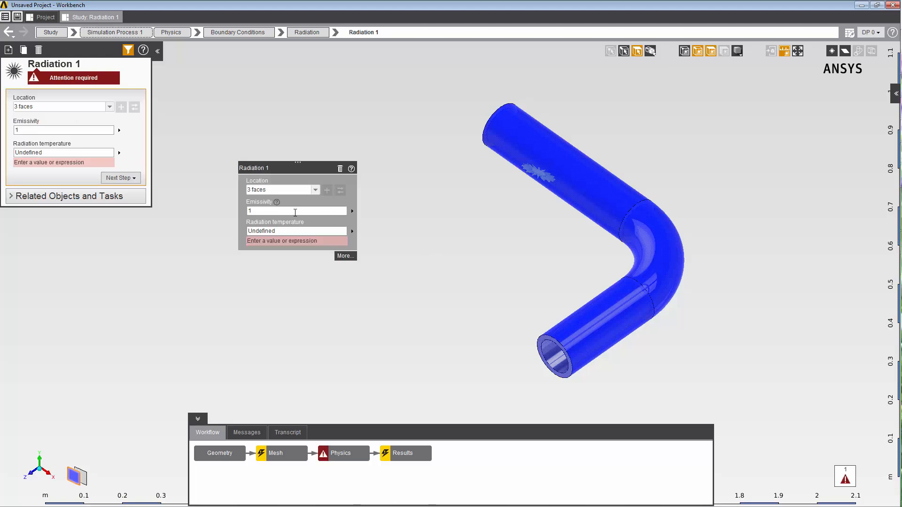
Set the radiation's emissivity to 0.9 and its radiation temperature to 100 C.
click(294, 211)
text(0.9)
key(Tab)
text(100)
key(Return)
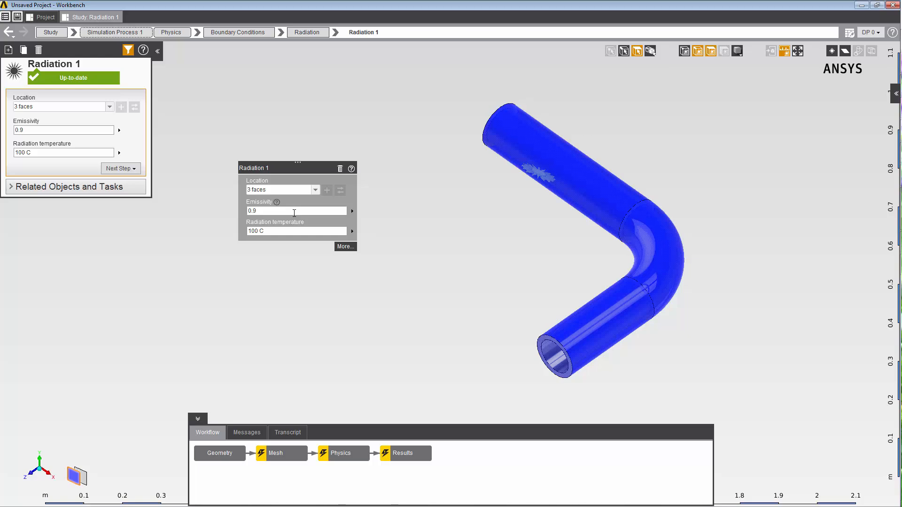
Update the Physics task to mesh and solve the thermal model.
right_click(342, 454)
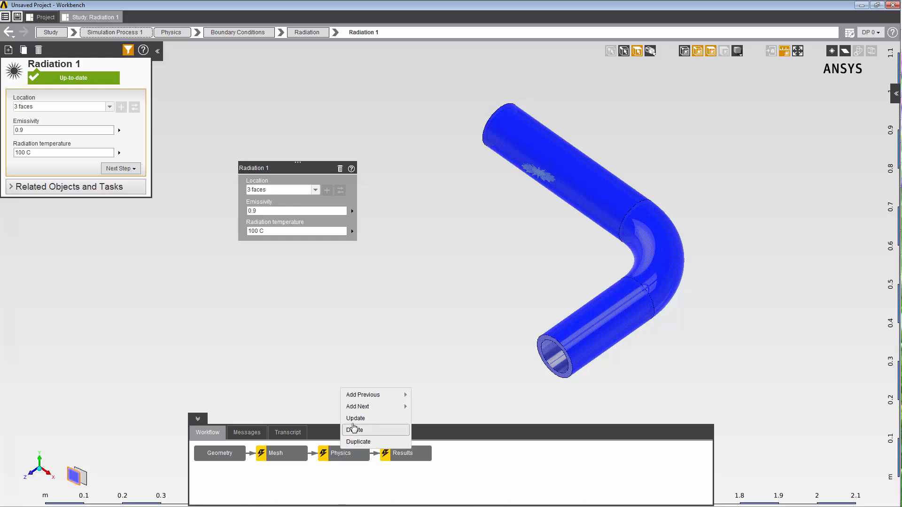
click(355, 418)
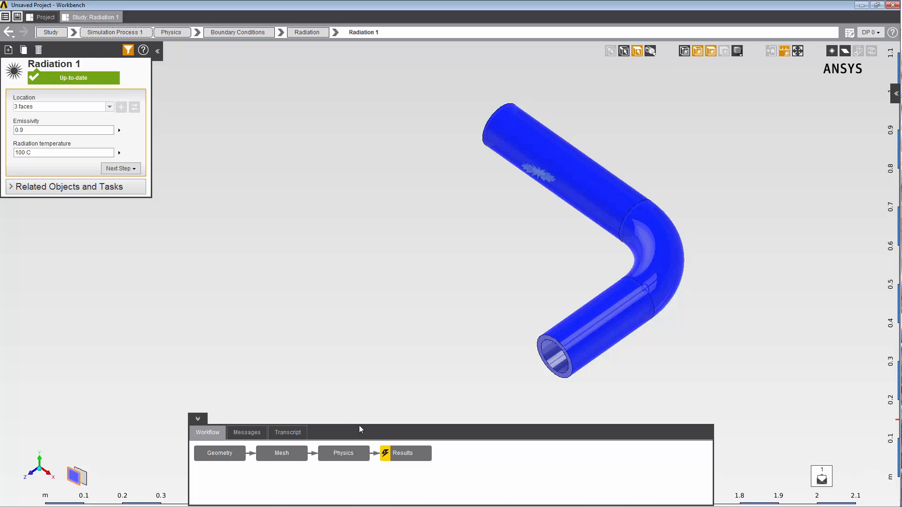
Evaluate the results and open the temperature contour on the pipe.
click(397, 452)
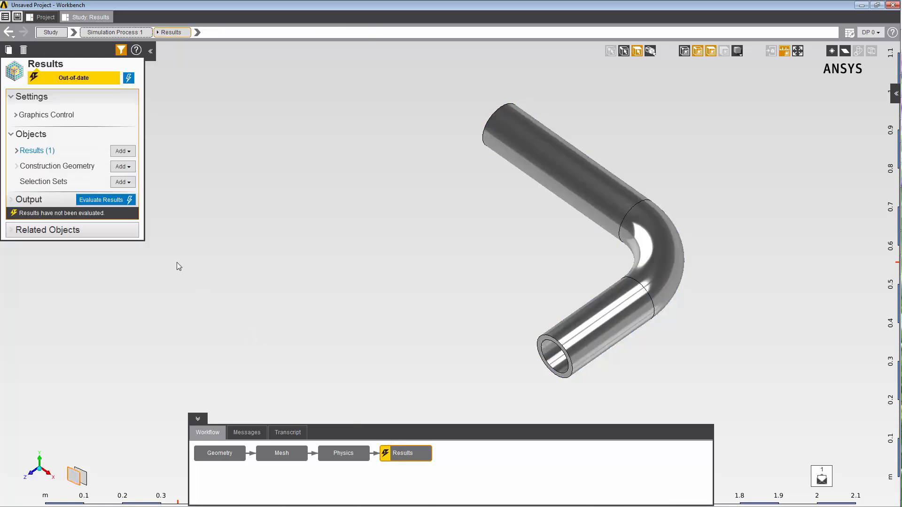
click(83, 200)
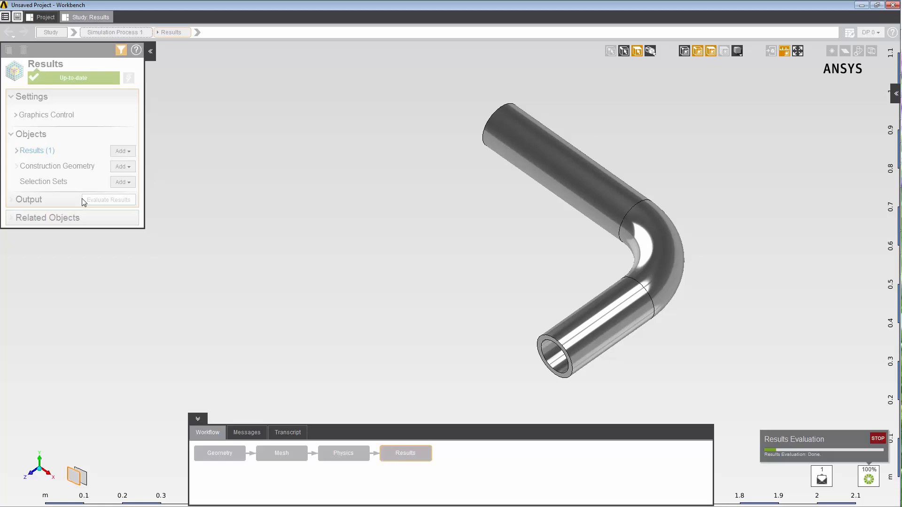
click(16, 152)
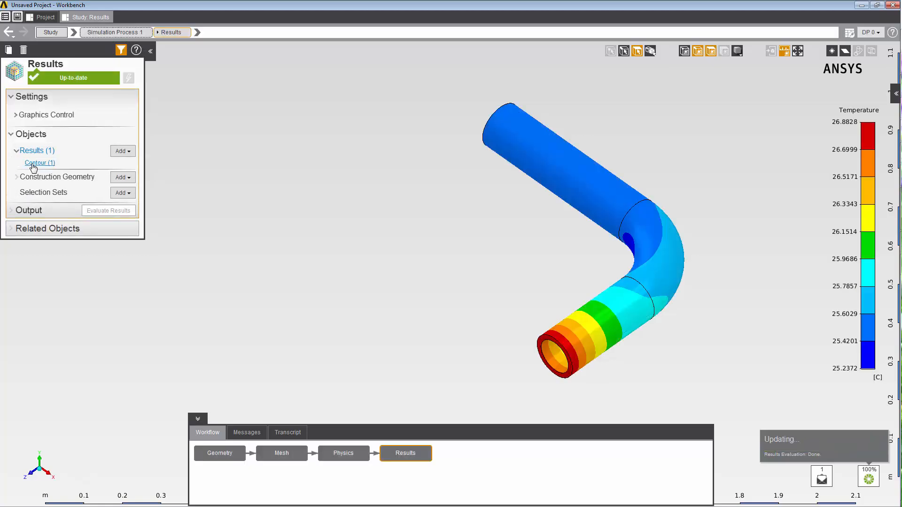
click(34, 164)
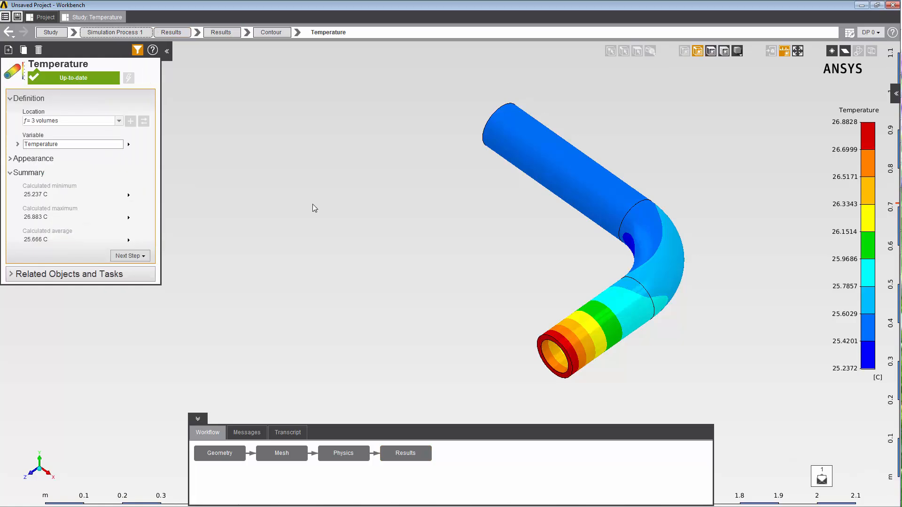